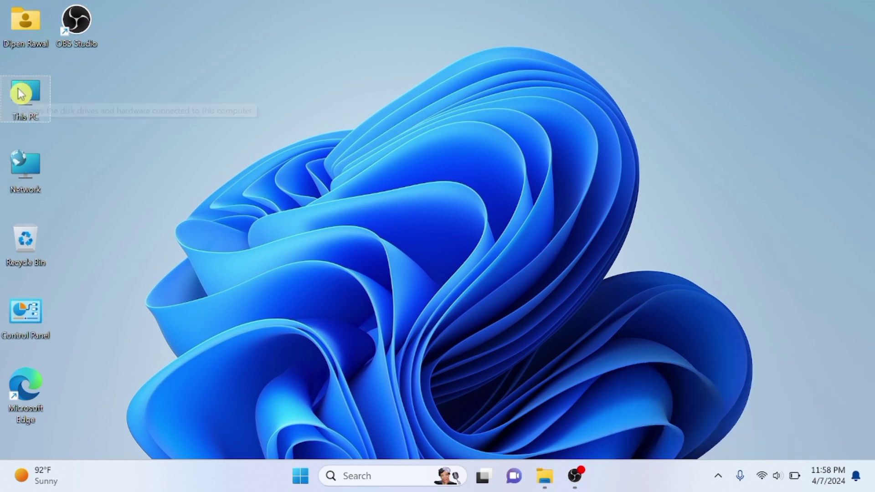
# Open the Windows 10 (F:) drive from This PC.
pyautogui.doubleClick(25, 96)
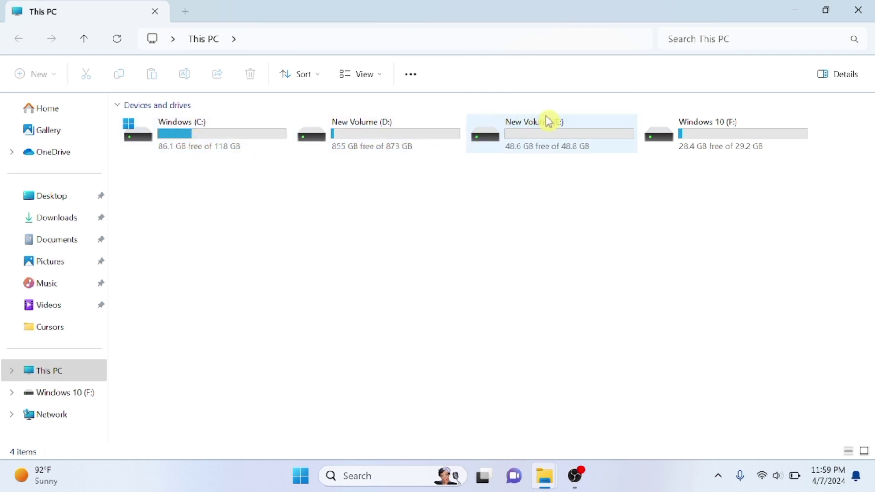
pyautogui.moveTo(555, 122)
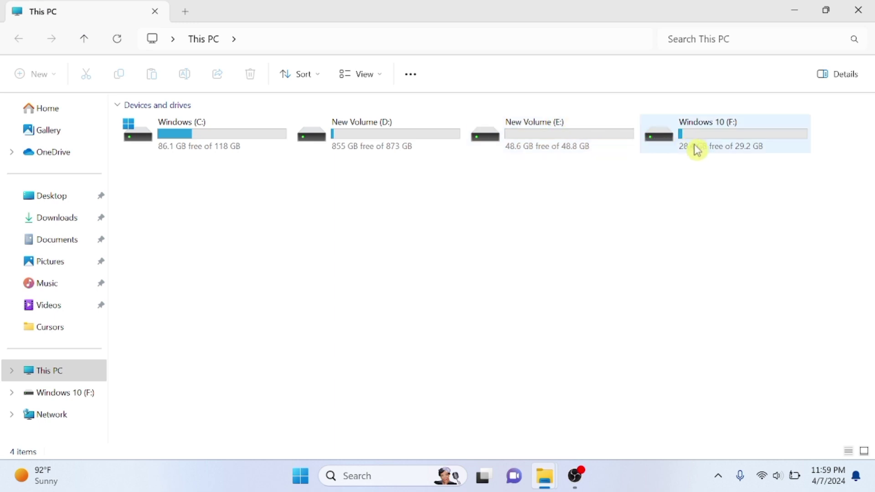
pyautogui.moveTo(728, 135)
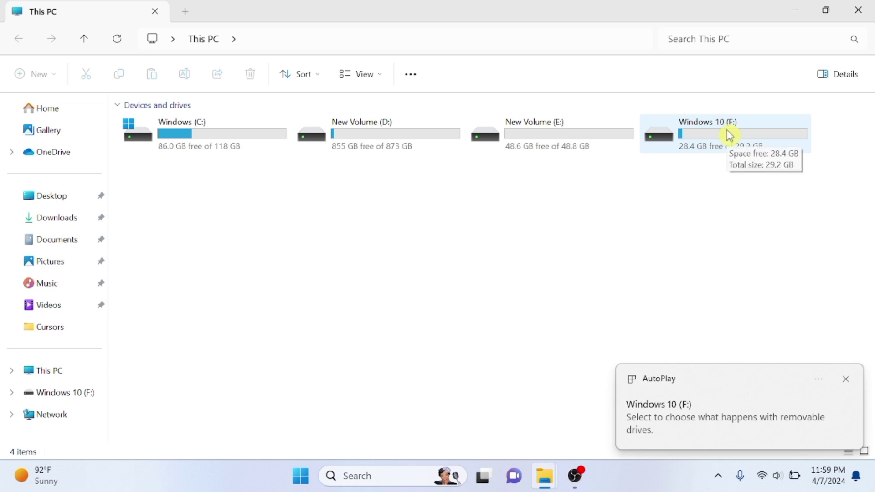
pyautogui.doubleClick(709, 137)
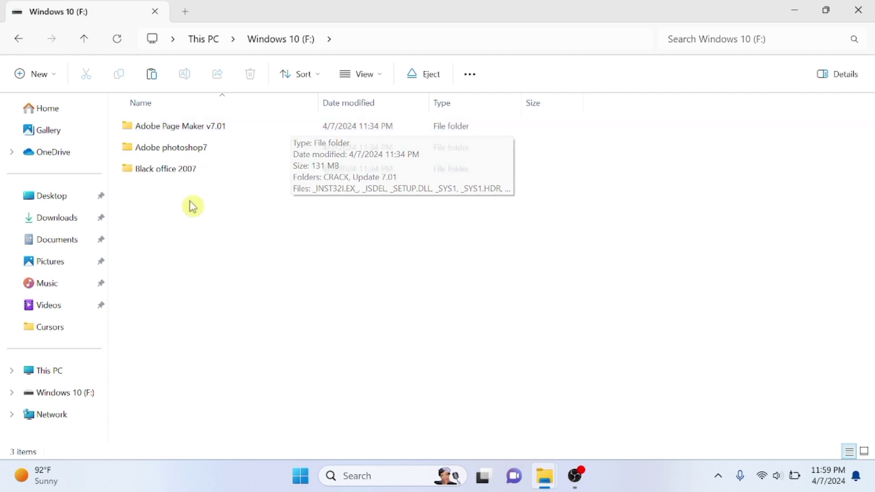
# Copy the Black office 2007 folder from the Windows 10 (F:) drive.
pyautogui.click(196, 174)
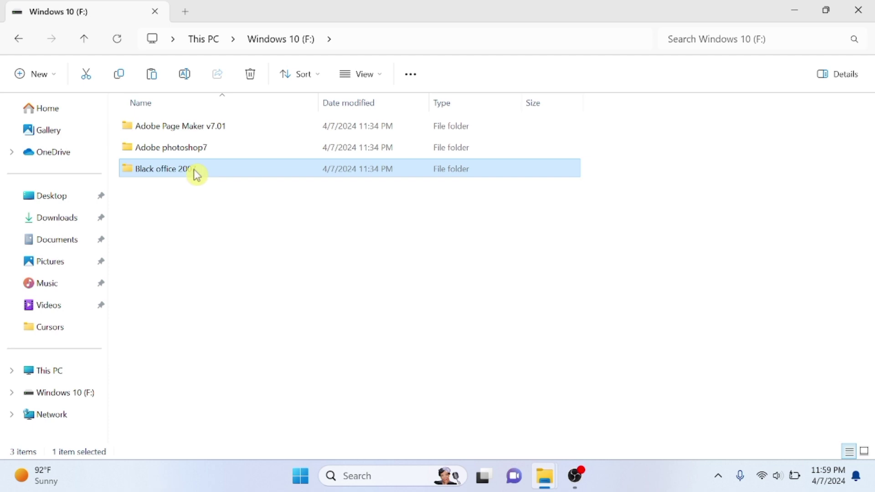
pyautogui.rightClick(196, 175)
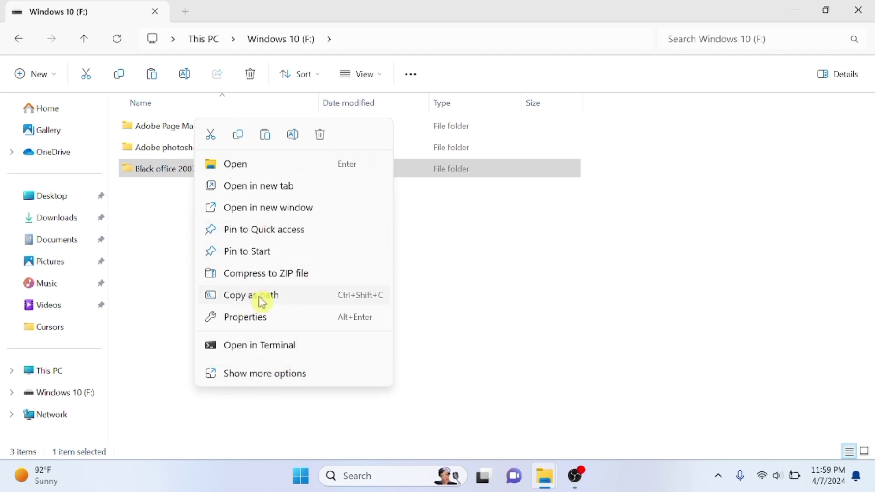
pyautogui.click(269, 377)
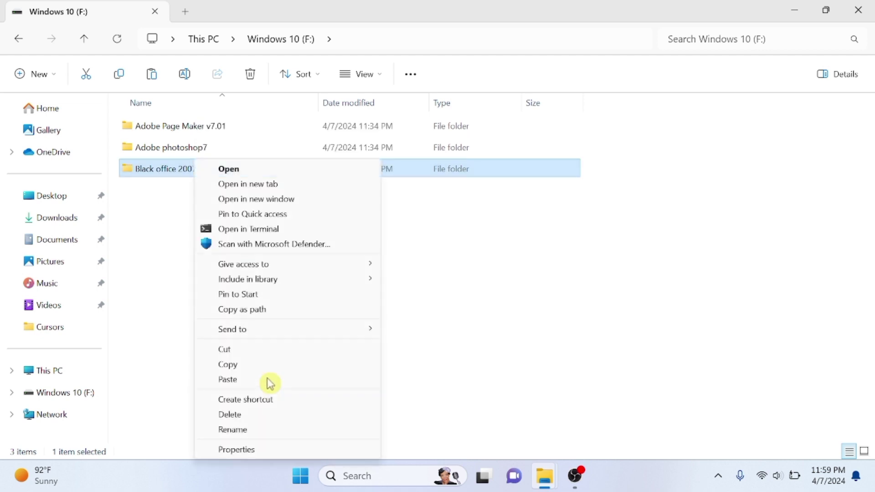
pyautogui.click(227, 366)
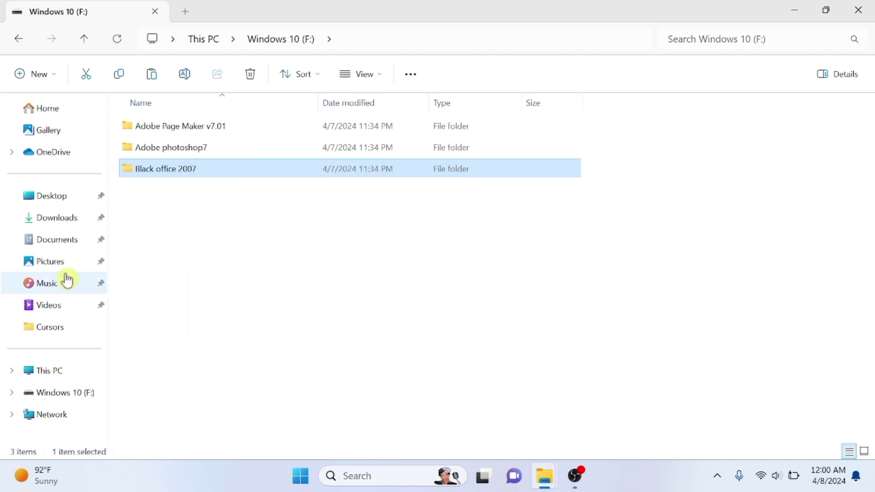
# Paste the copied Black office 2007 folder into the New Volume (E:) drive.
pyautogui.click(51, 378)
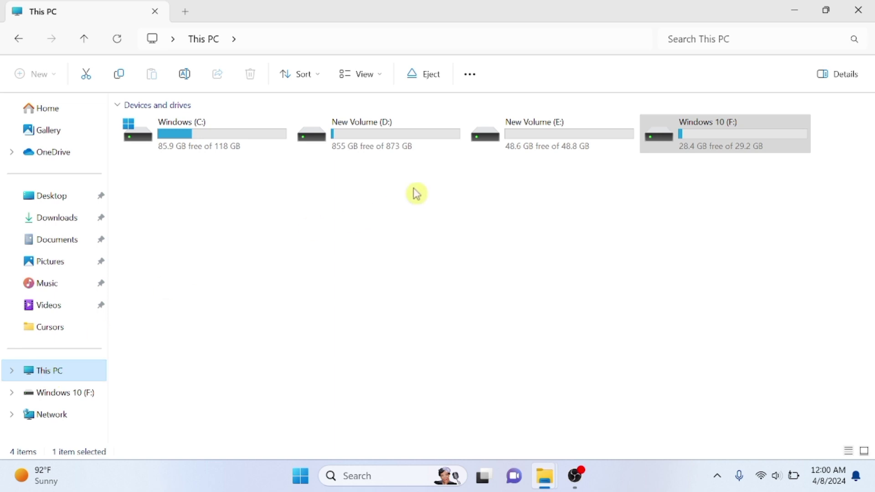
pyautogui.click(522, 150)
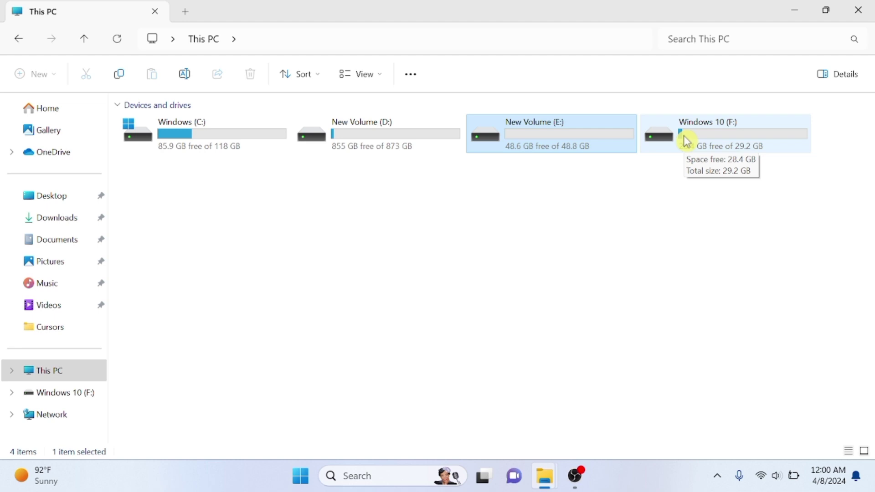
pyautogui.doubleClick(563, 133)
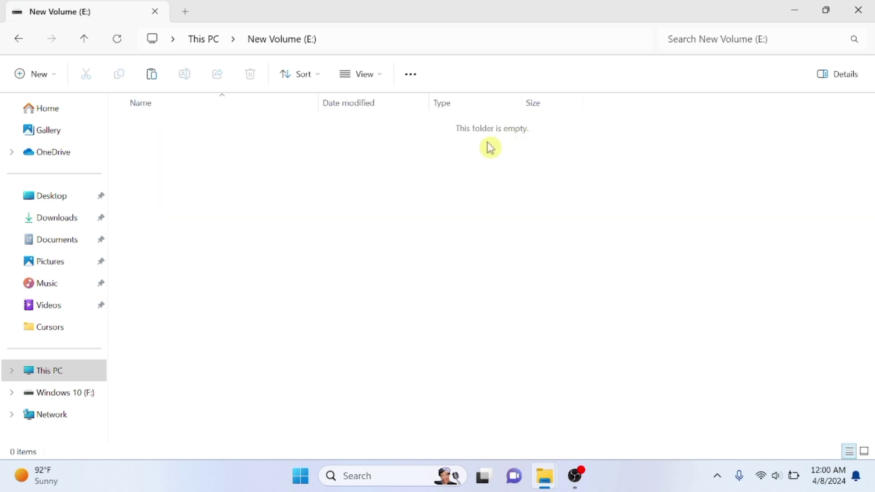
pyautogui.rightClick(394, 166)
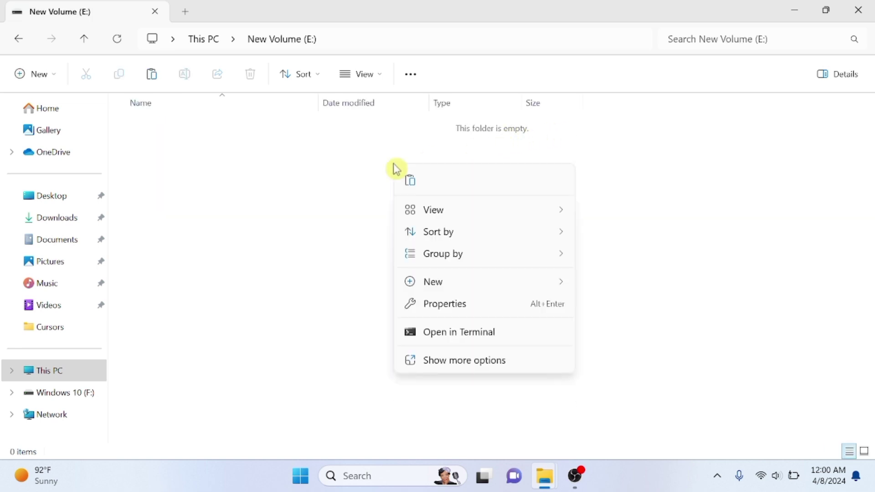
pyautogui.click(408, 183)
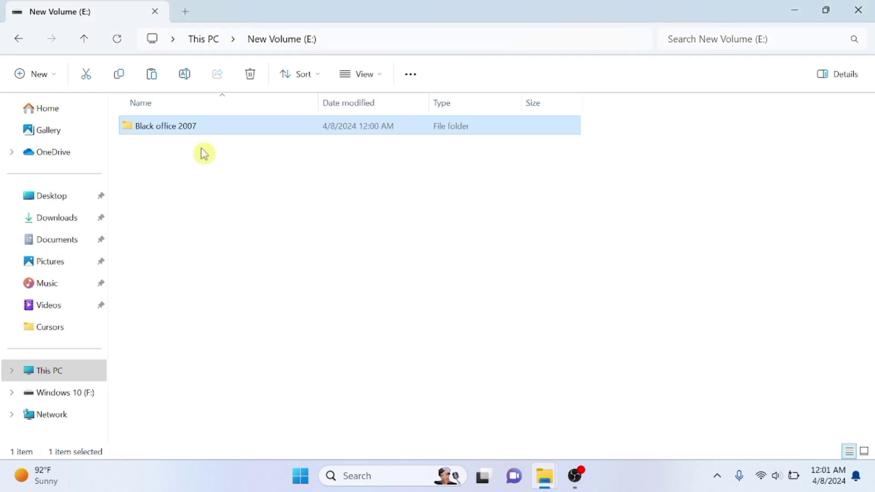
# Run the office installer from the Black office 2007 folder on drive E: and close the folder window when it finishes.
pyautogui.doubleClick(194, 127)
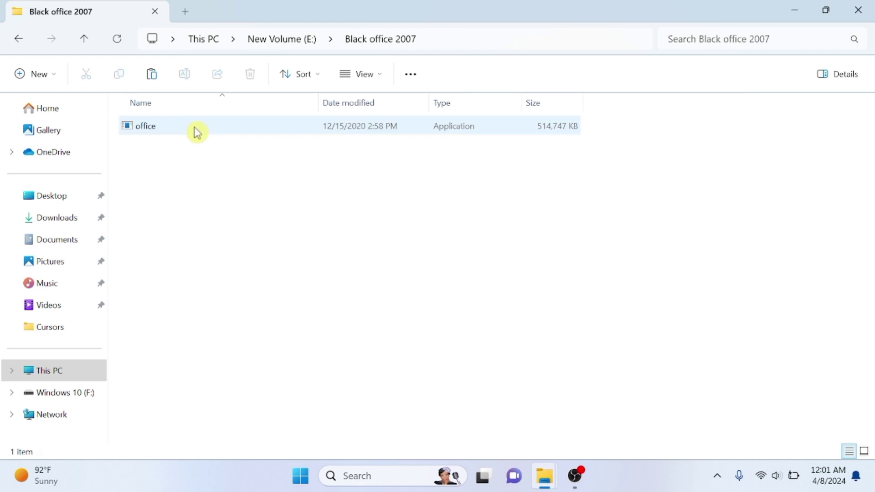
pyautogui.doubleClick(255, 127)
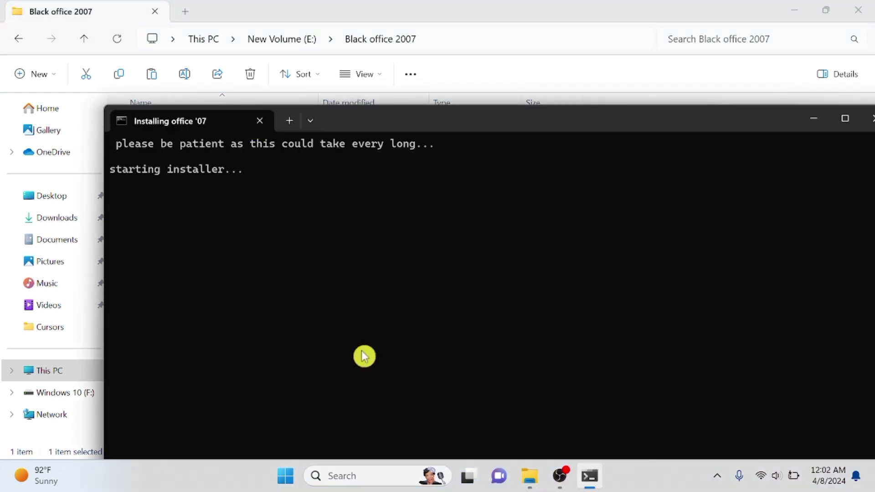
pyautogui.moveTo(534, 119); pyautogui.dragTo(589, 103)
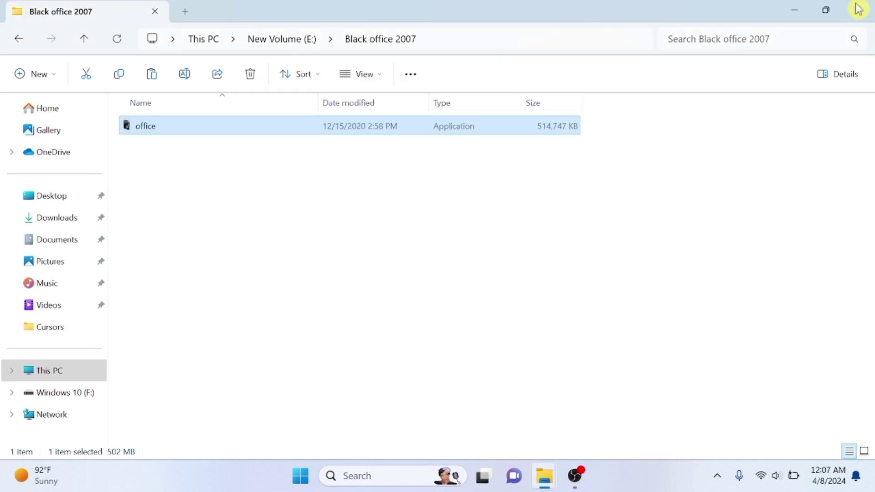
pyautogui.click(858, 8)
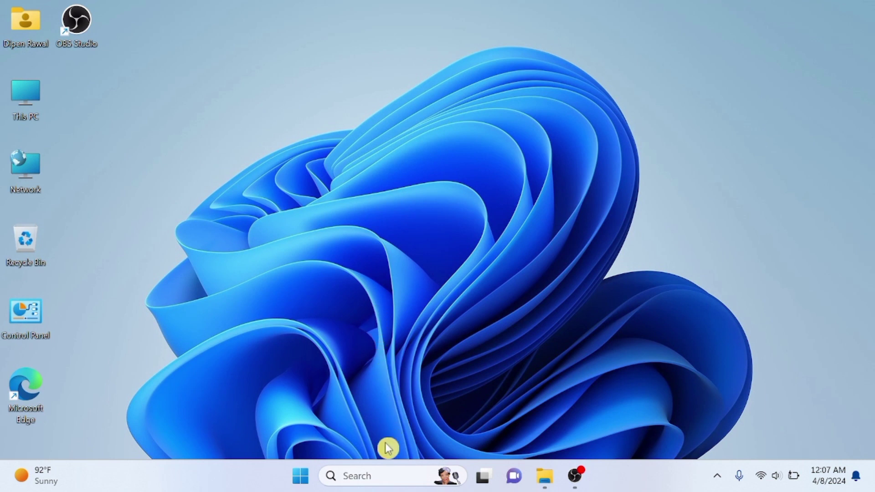
# Search Windows for the installed Word app, and replace the query with "excel" to look for Excel.
pyautogui.click(363, 475)
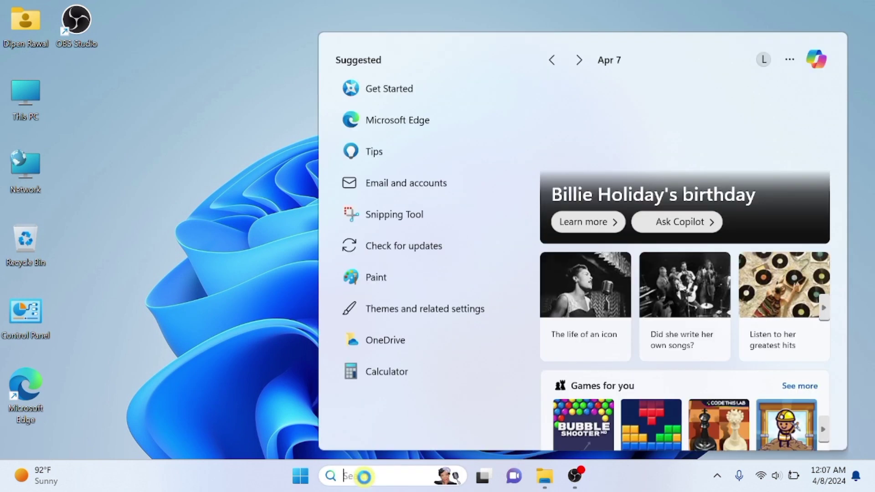
pyautogui.write('woed')
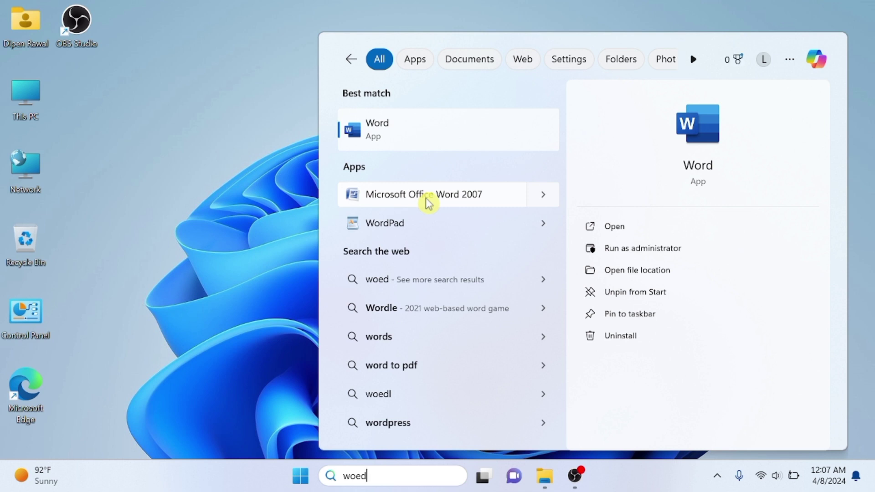
pyautogui.press('BackSpace')
pyautogui.press('BackSpace')
pyautogui.press('BackSpace')
pyautogui.press('BackSpace')
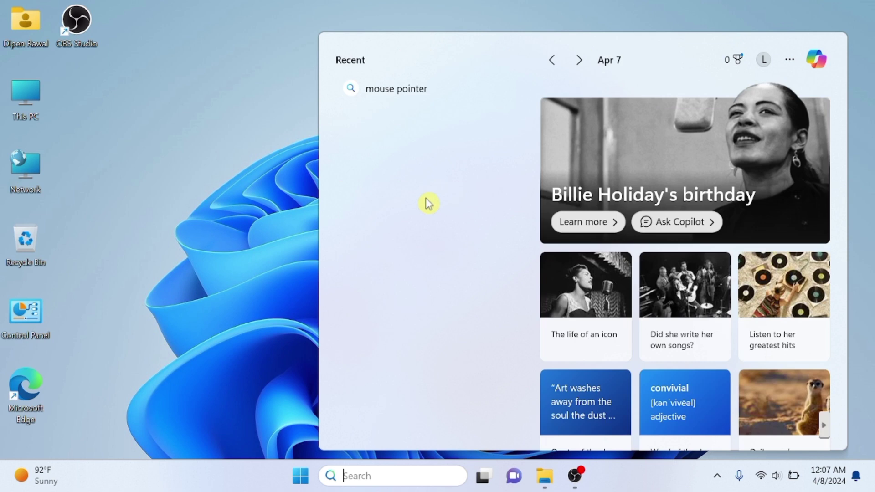
pyautogui.write('excel')
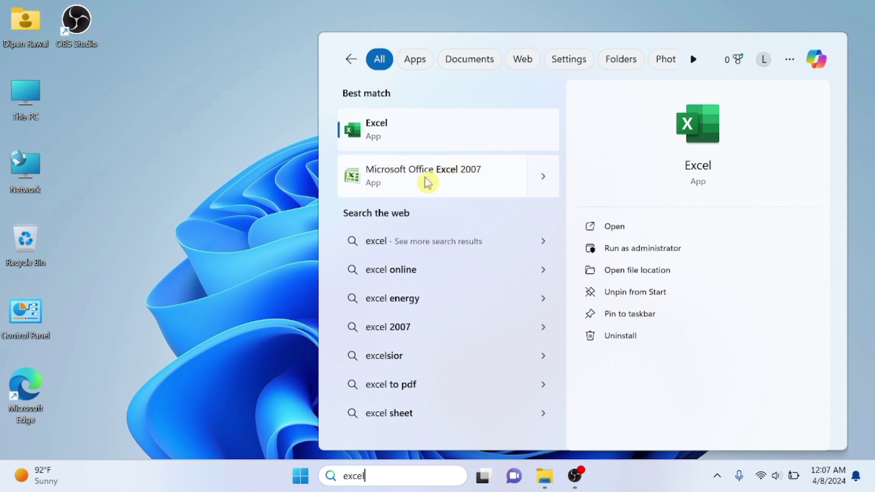
# Replace the Windows search query with "power" to look for the installed PowerPoint app.
pyautogui.press('BackSpace')
pyautogui.press('BackSpace')
pyautogui.press('BackSpace')
pyautogui.press('BackSpace')
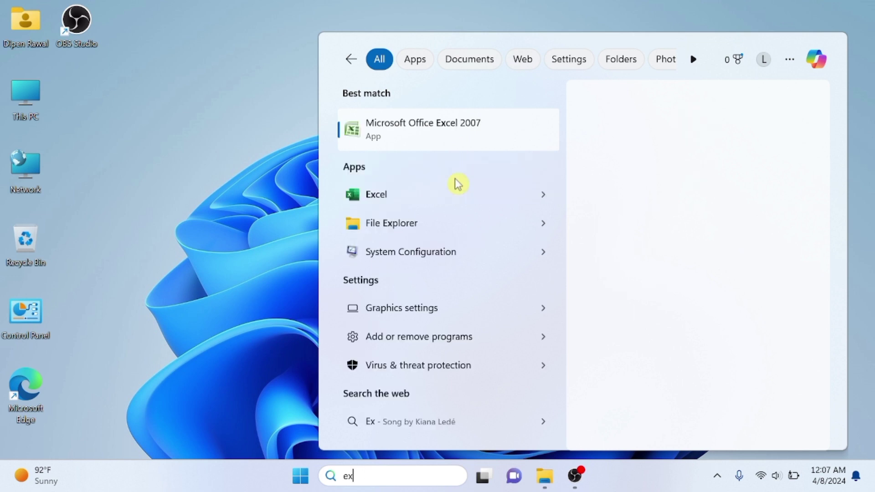
pyautogui.write('po')
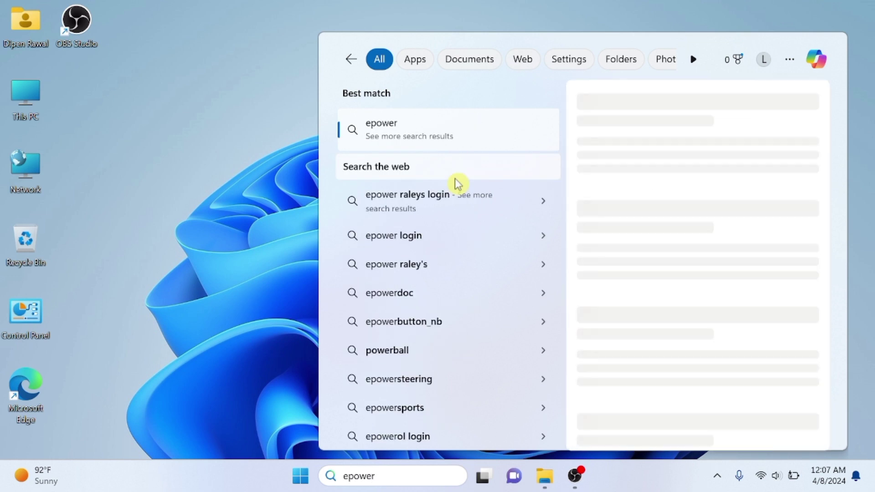
pyautogui.write('we')
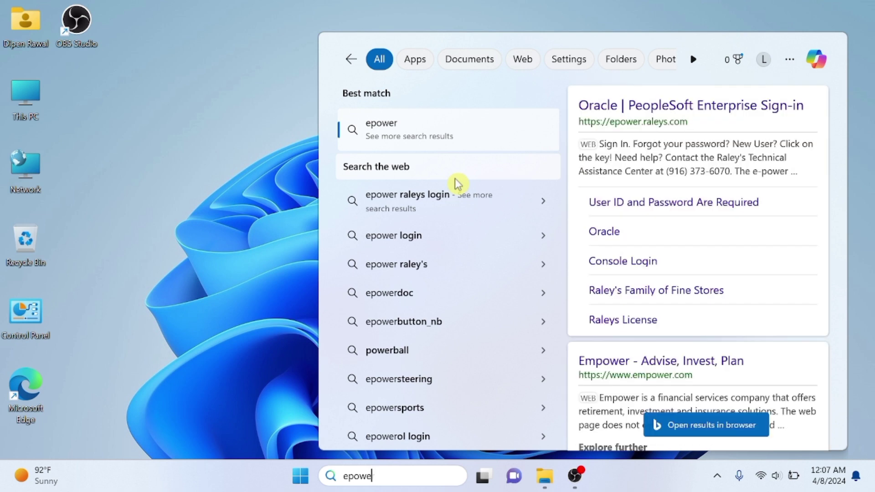
pyautogui.press('BackSpace')
pyautogui.press('BackSpace')
pyautogui.press('BackSpace')
pyautogui.press('BackSpace')
pyautogui.press('BackSpace')
pyautogui.write('power')
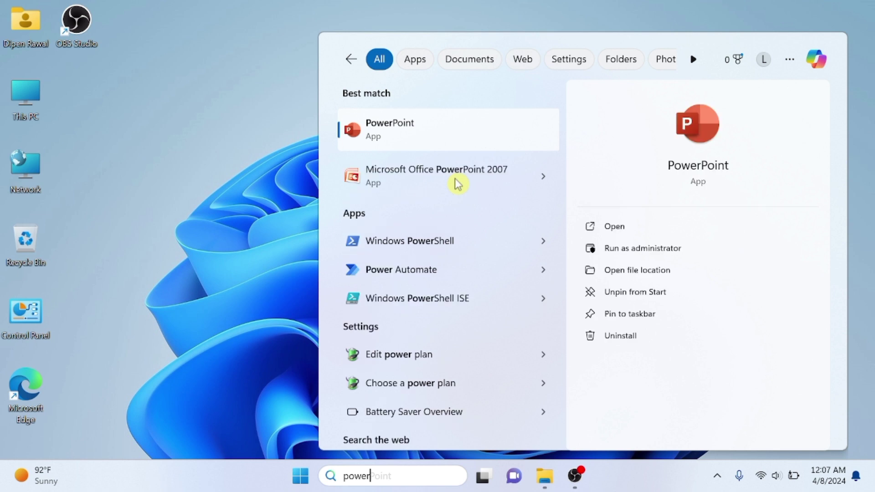
# Replace the Windows search query with "access" to look for the installed Access app.
pyautogui.press('BackSpace')
pyautogui.press('BackSpace')
pyautogui.press('BackSpace')
pyautogui.press('BackSpace')
pyautogui.press('BackSpace')
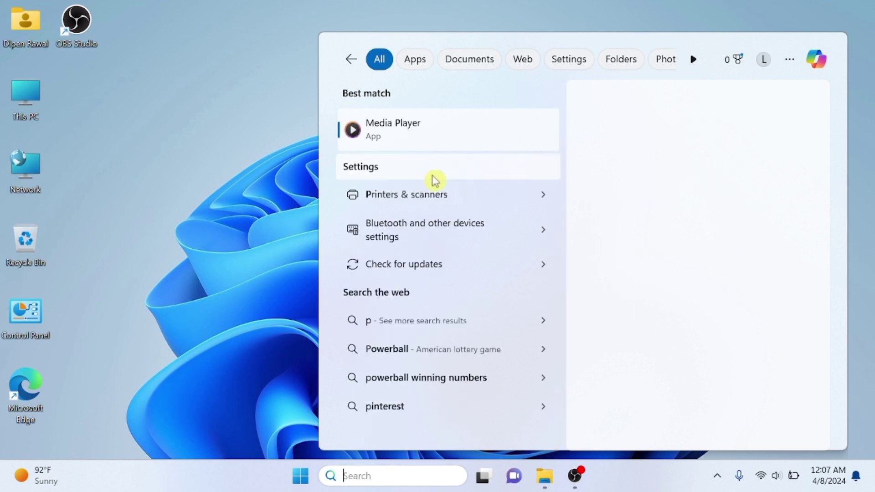
pyautogui.write('acc')
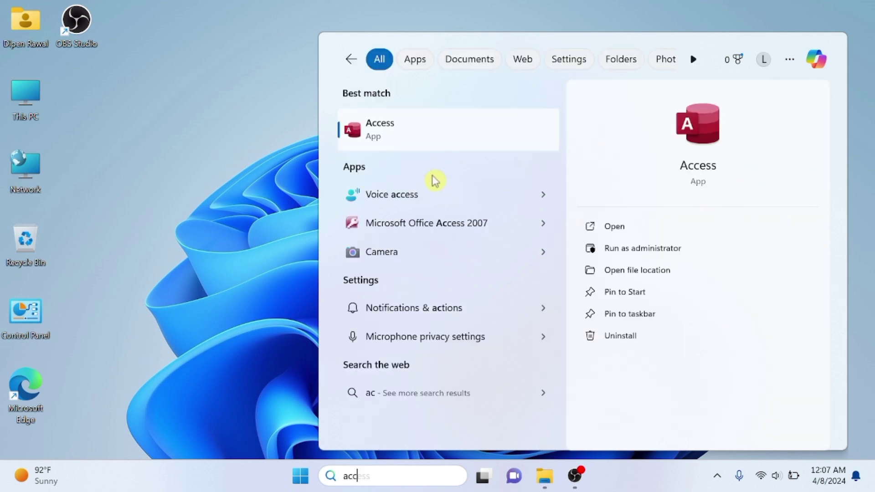
pyautogui.write('ess')
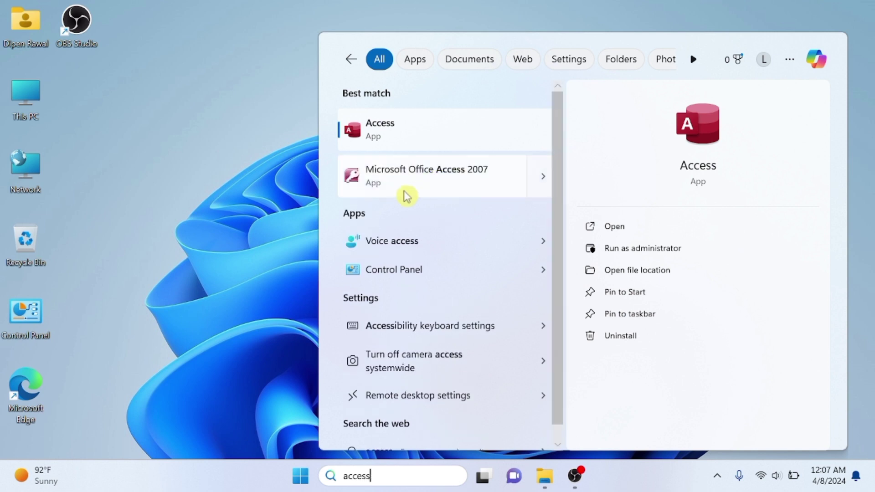